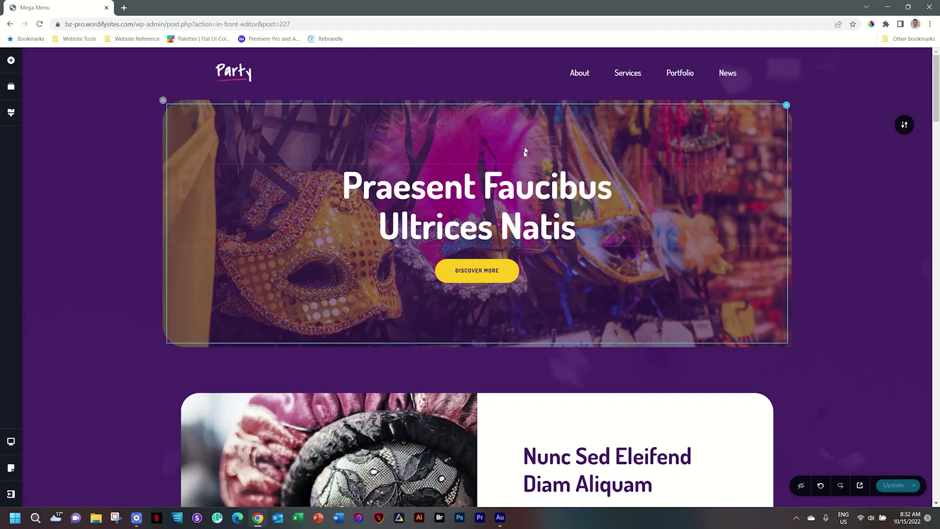
Step: Select the Services item in the header navigation and reveal its Mega Menu option
click(580, 73)
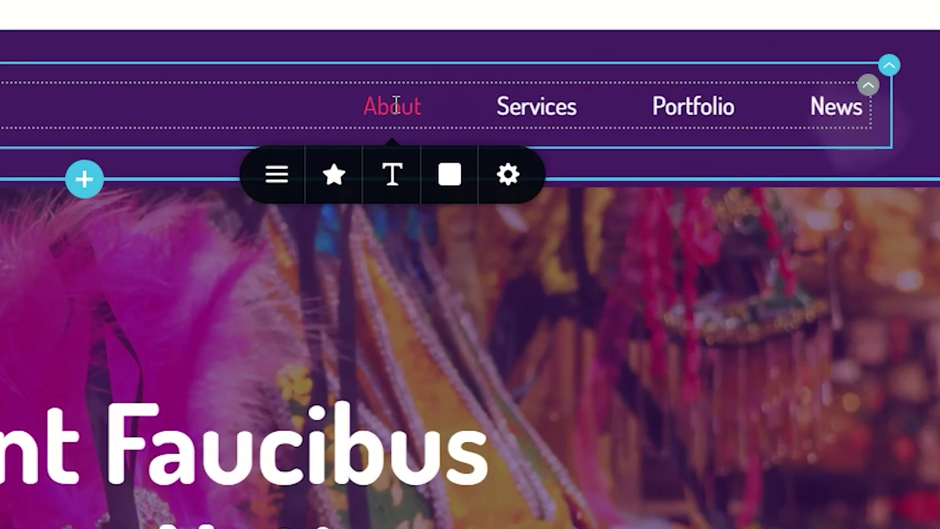
click(283, 175)
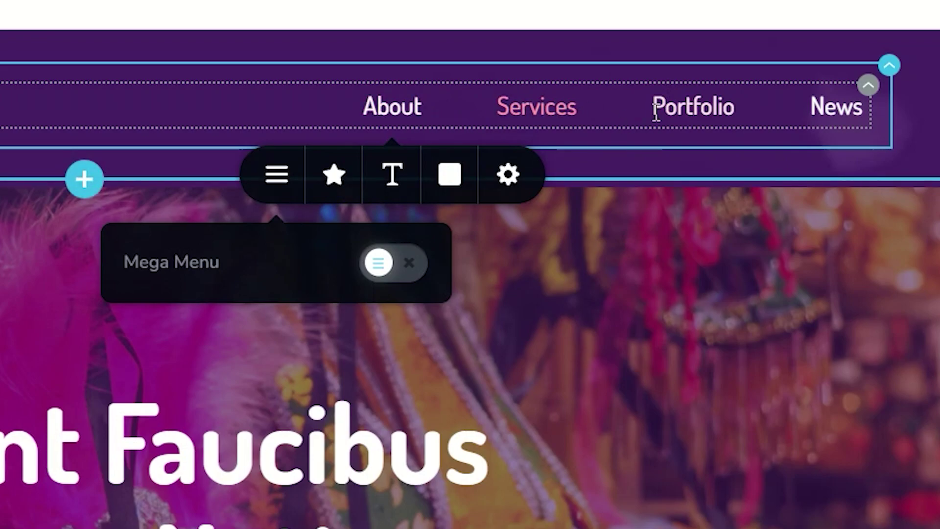
click(537, 102)
click(691, 102)
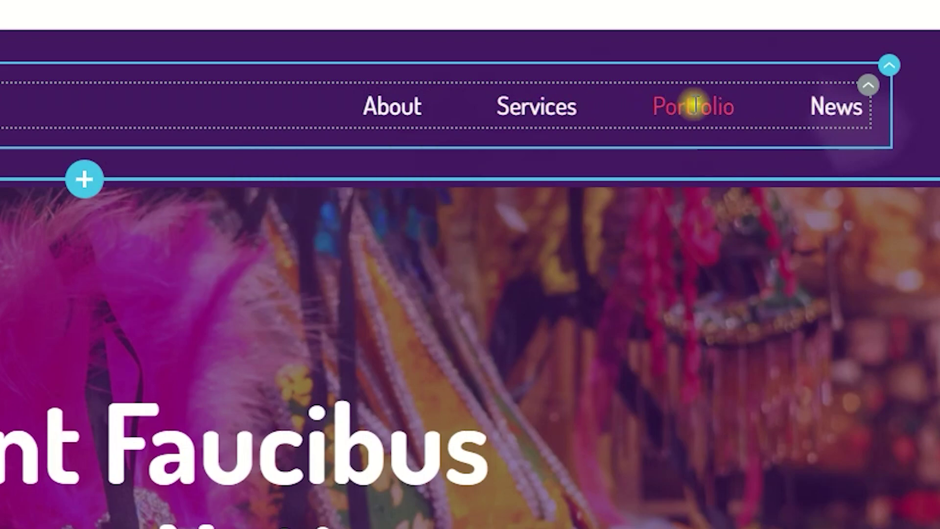
click(537, 102)
click(422, 188)
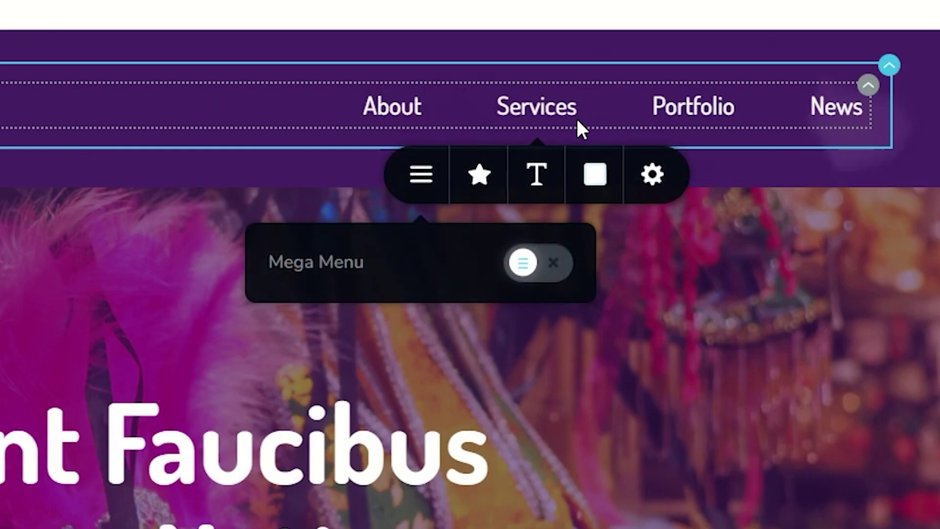
Step: Switch the Mega Menu on for the Services item
click(539, 264)
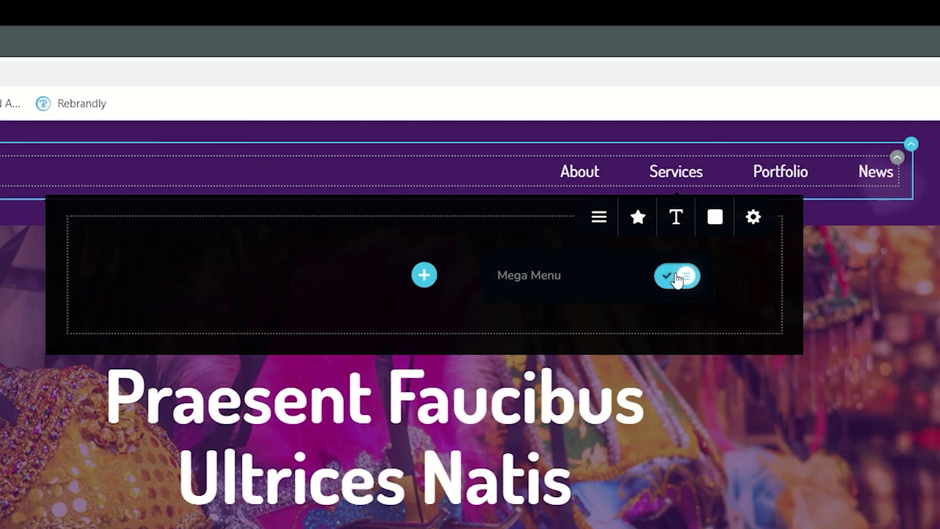
click(585, 171)
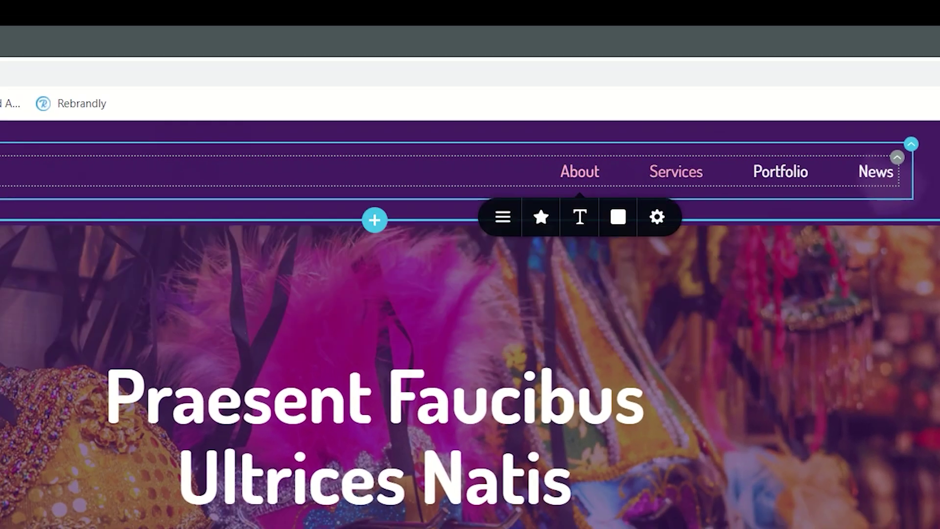
mouse_move(878, 168)
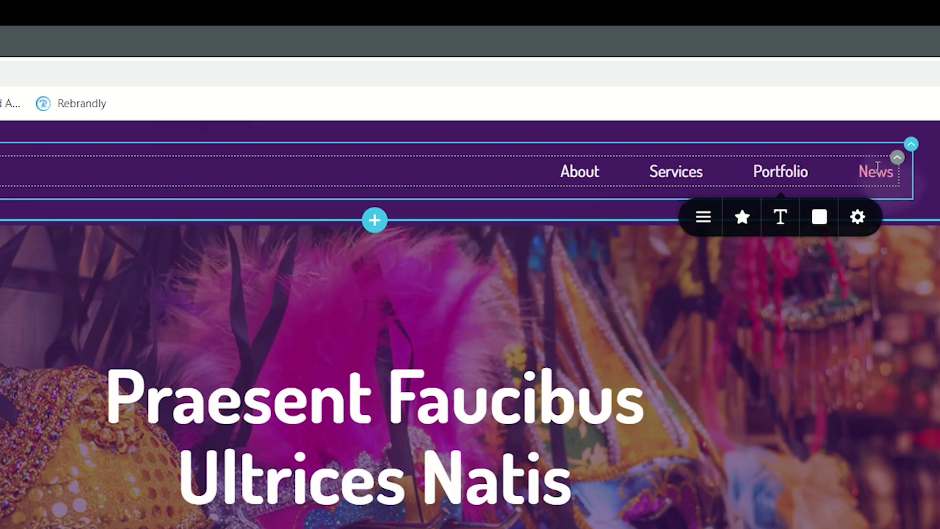
click(596, 171)
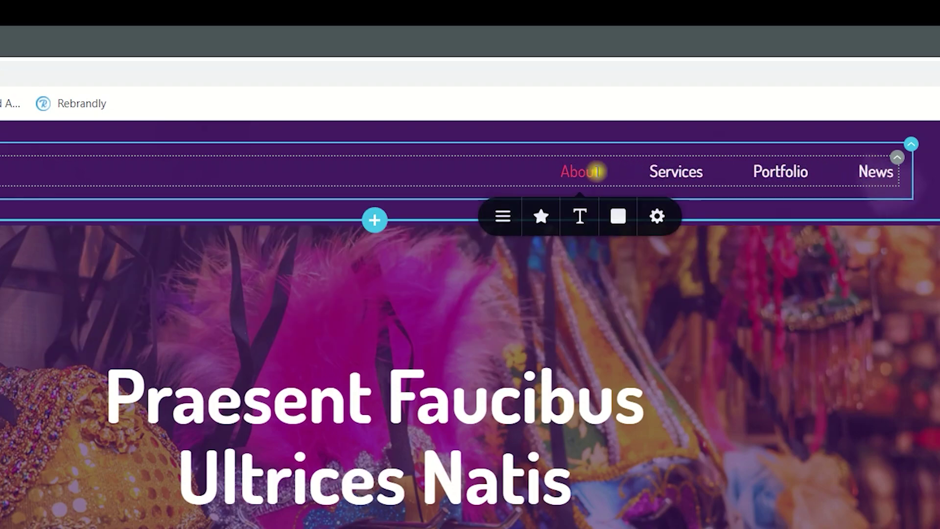
Step: Open the empty Services mega-menu panel and drop a Text element into it
click(683, 171)
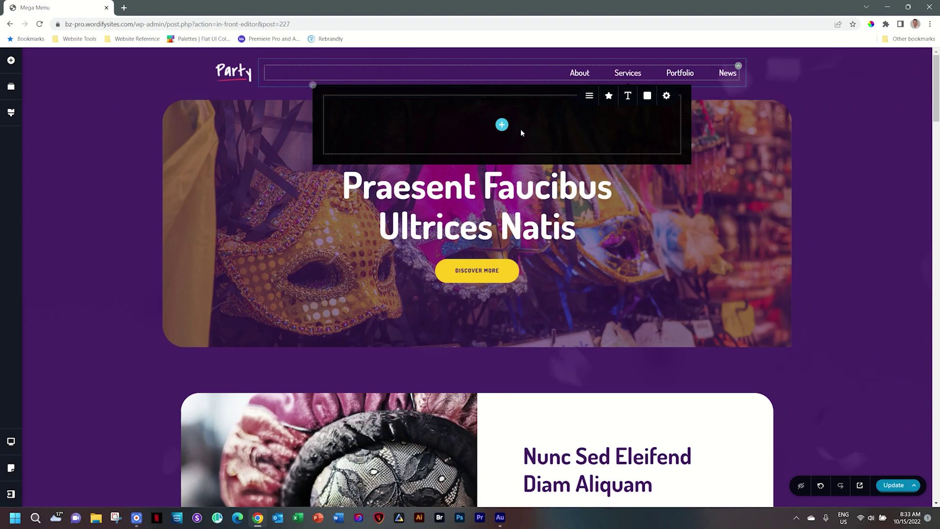
click(502, 125)
drag(68, 184, 502, 126)
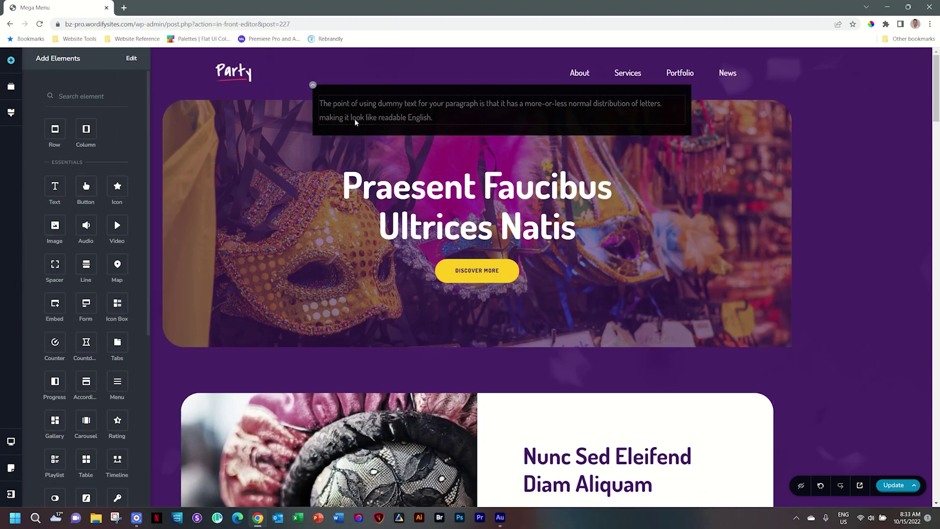
Step: Make the paragraph text white and give its block a yellow #fdcd20 background
click(354, 118)
click(406, 140)
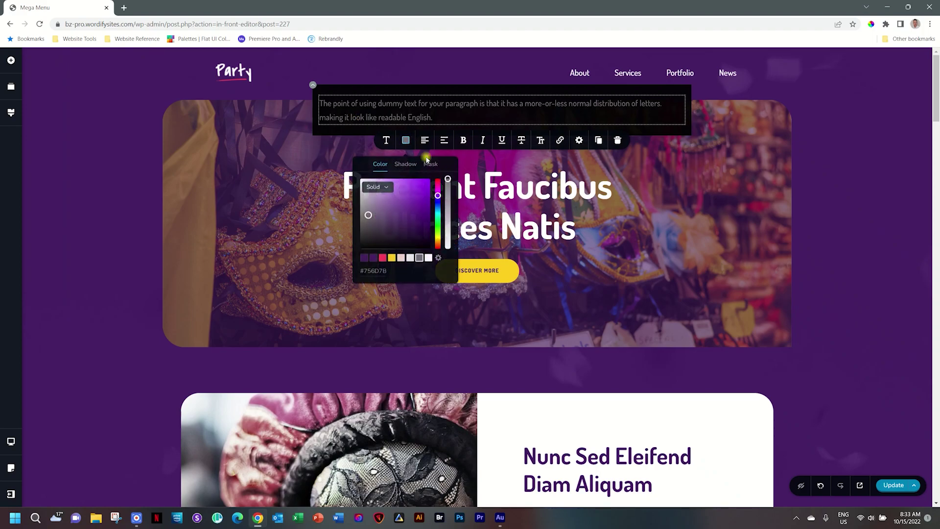
click(429, 258)
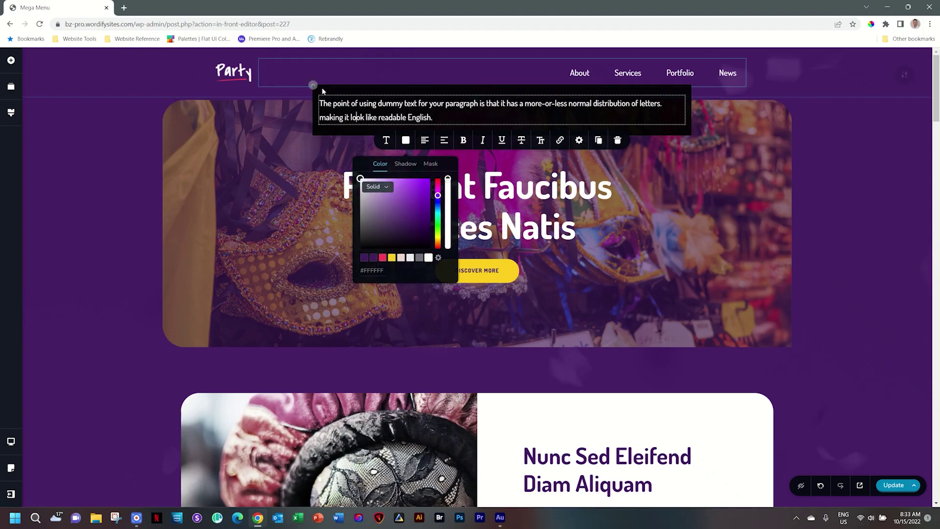
click(313, 86)
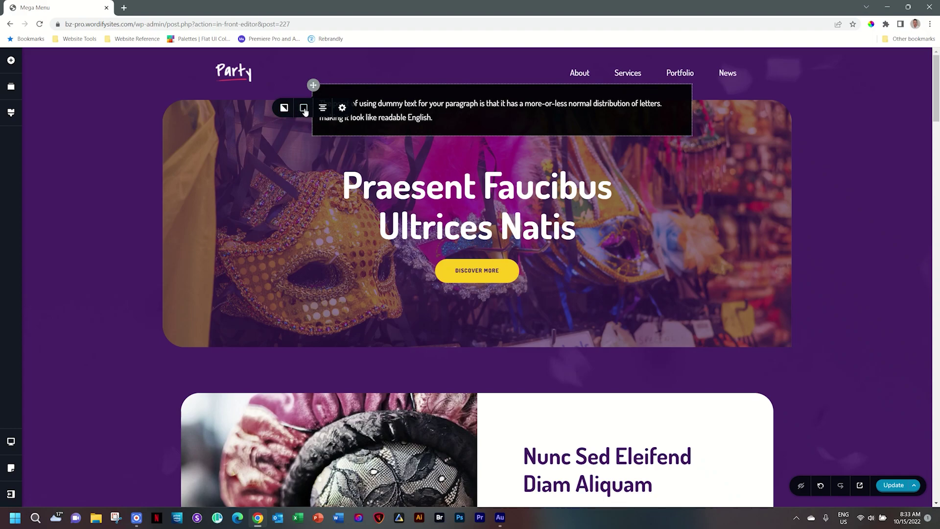
click(303, 108)
click(290, 225)
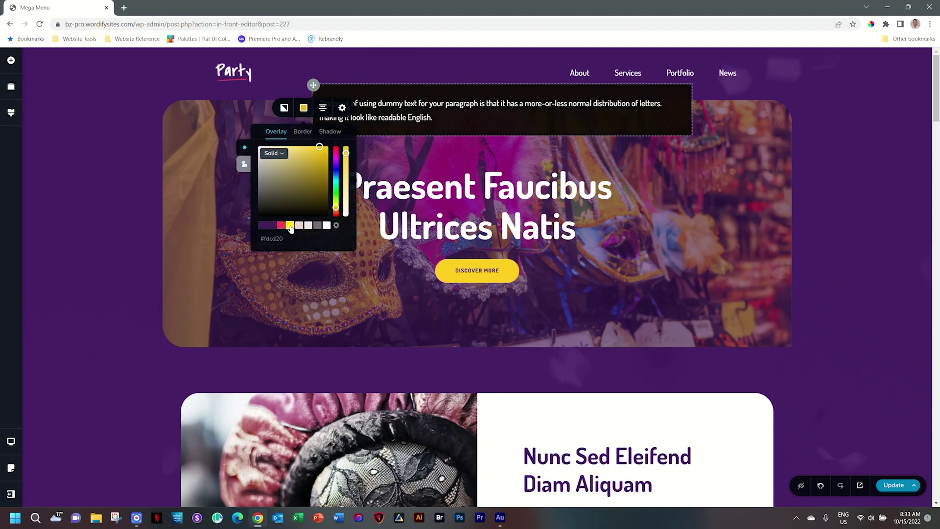
Step: Turn the paragraph text dark purple #441C62
click(404, 114)
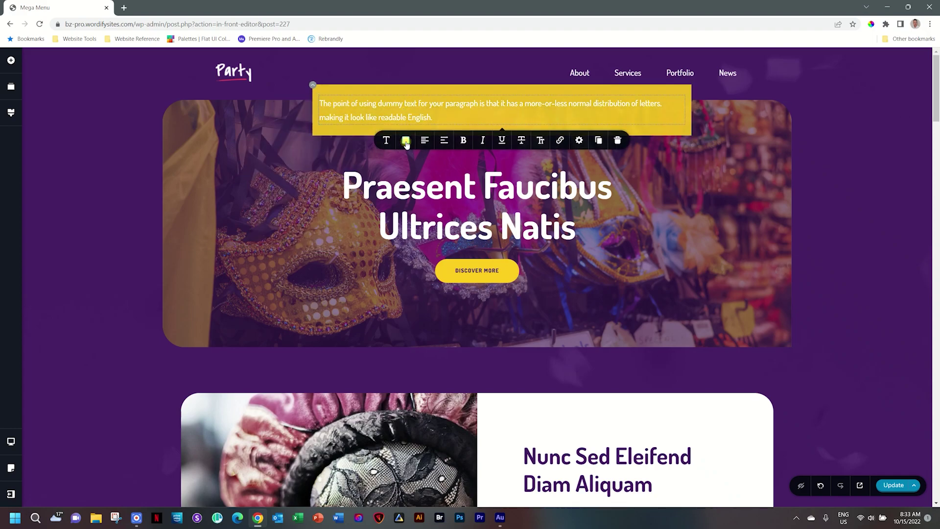
click(406, 140)
click(373, 258)
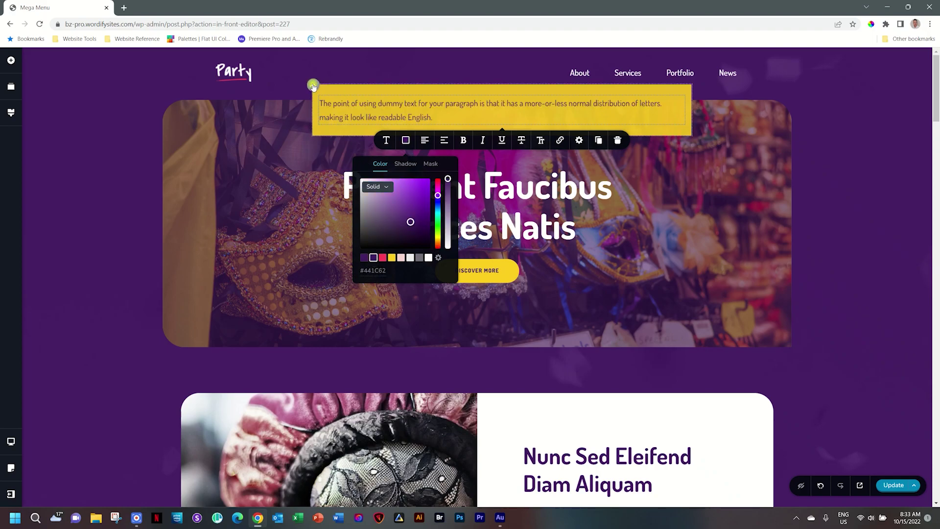
click(314, 88)
click(342, 108)
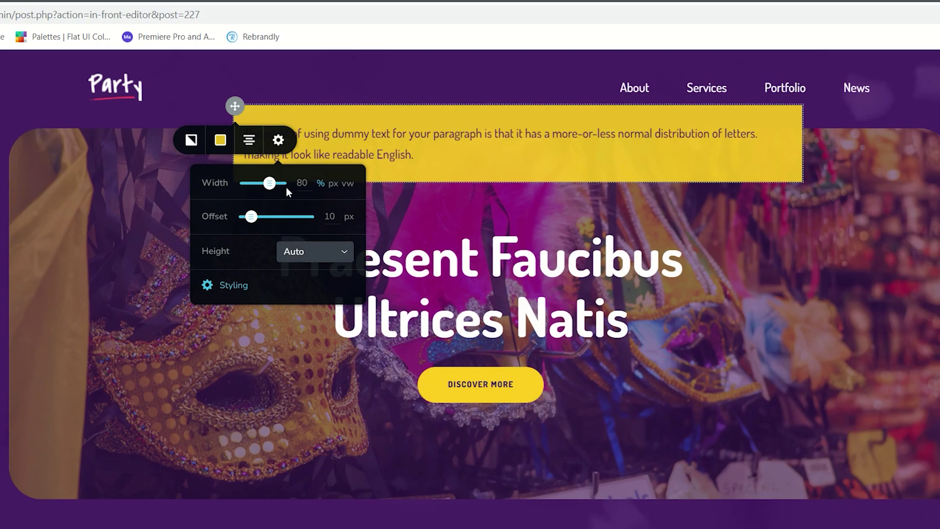
Step: Set the yellow panel's width to 100% and its offset to 20 px
drag(275, 187, 299, 186)
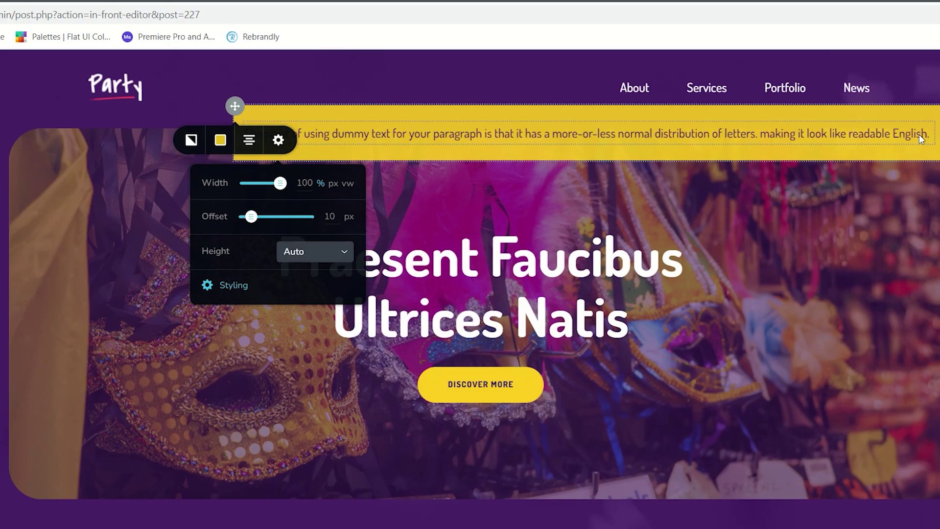
mouse_move(252, 216)
mouse_down()
mouse_move(271, 220)
mouse_move(258, 218)
mouse_up()
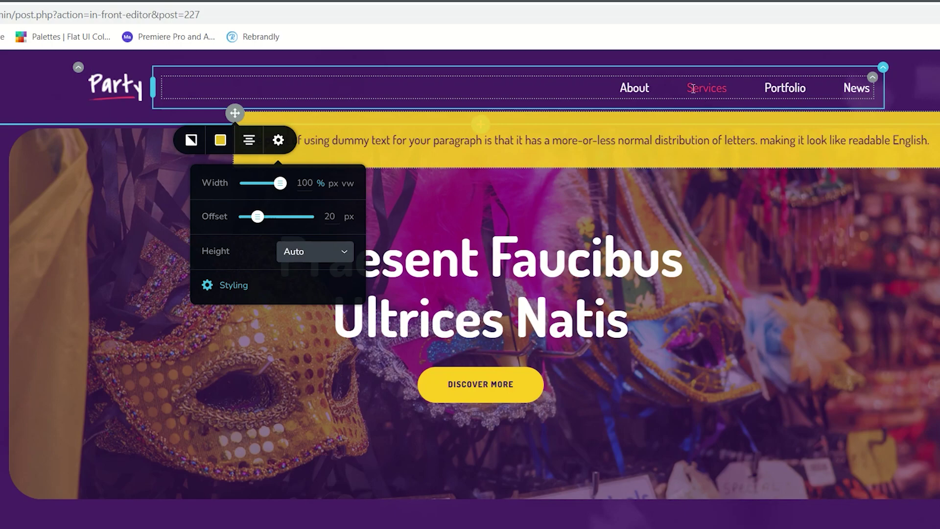
click(791, 89)
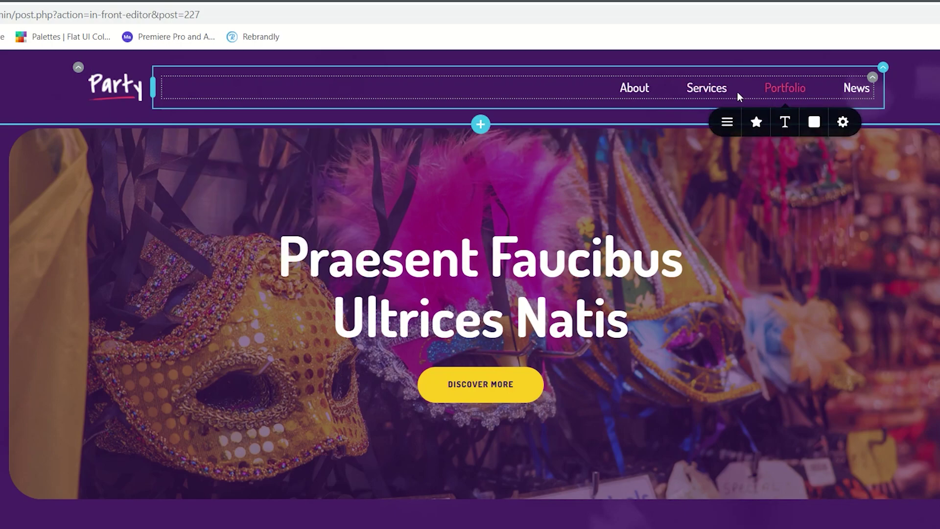
Step: Reopen the Services mega-menu to check the full-width yellow dummy-text panel
click(706, 88)
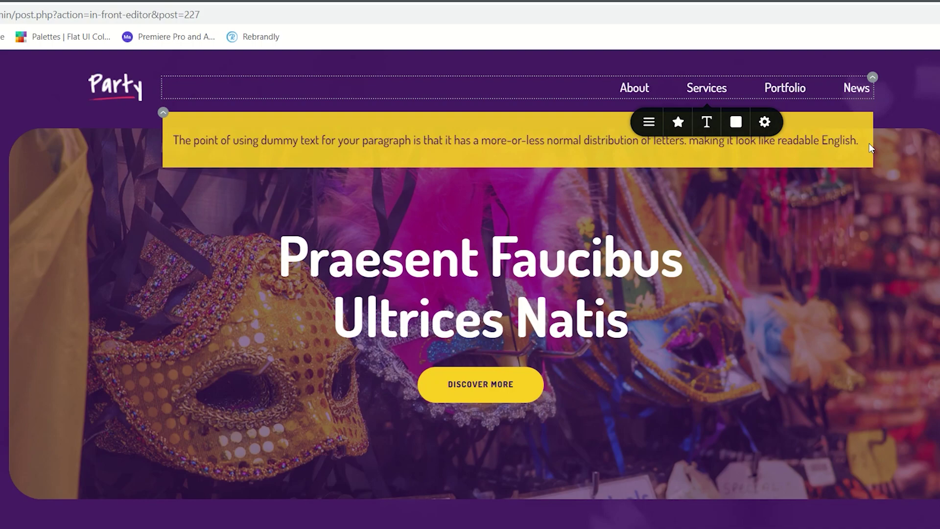
mouse_move(164, 119)
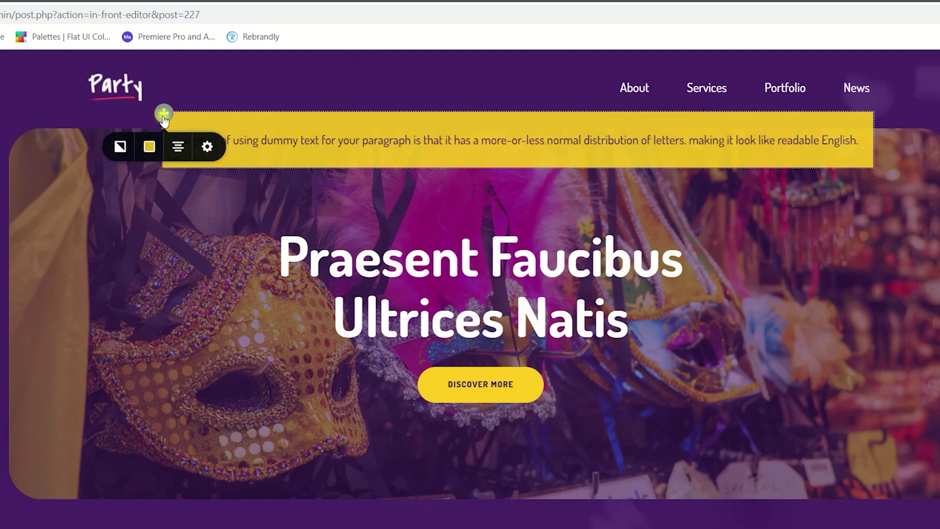
click(207, 147)
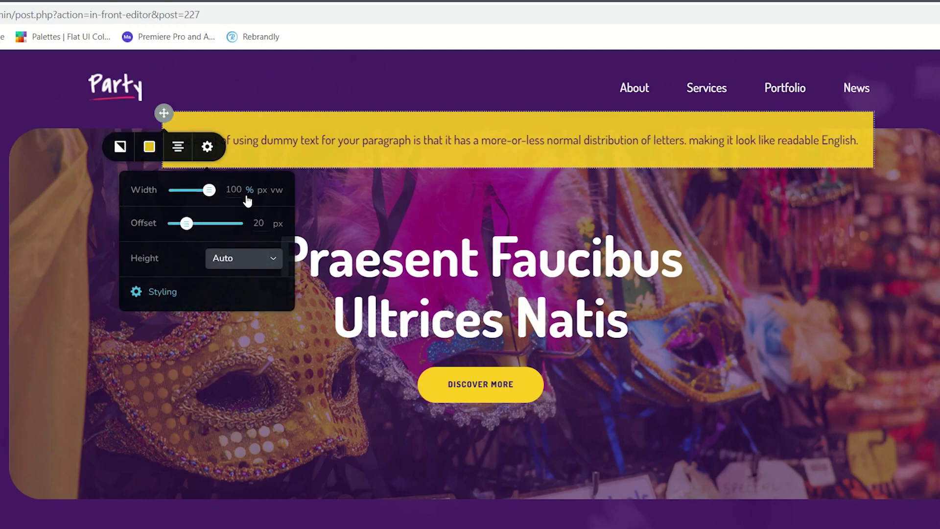
click(839, 143)
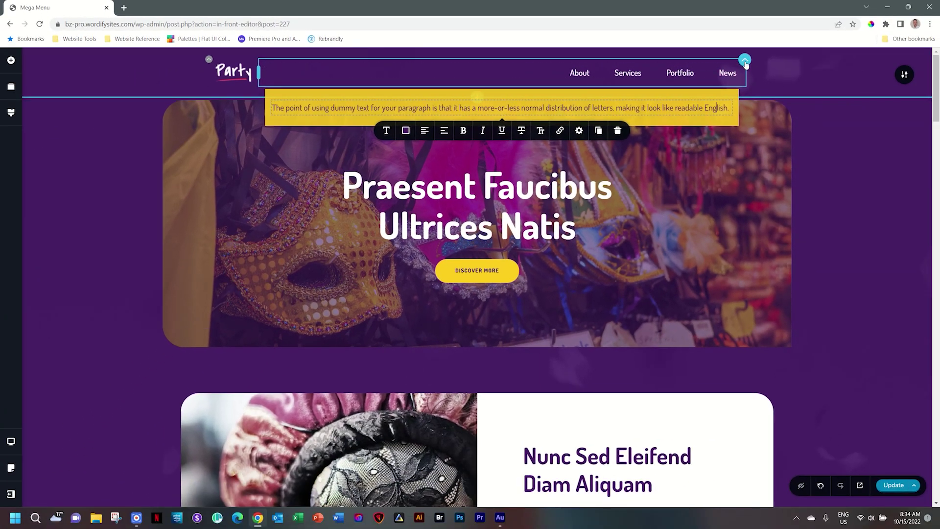
Step: Add a column with a pink button beside the menu and resize the columns to fit
click(745, 62)
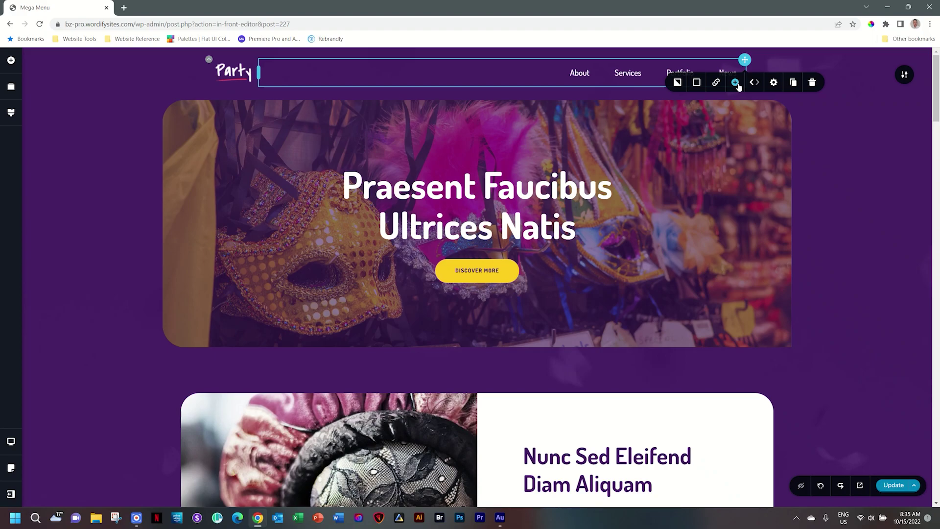
click(735, 83)
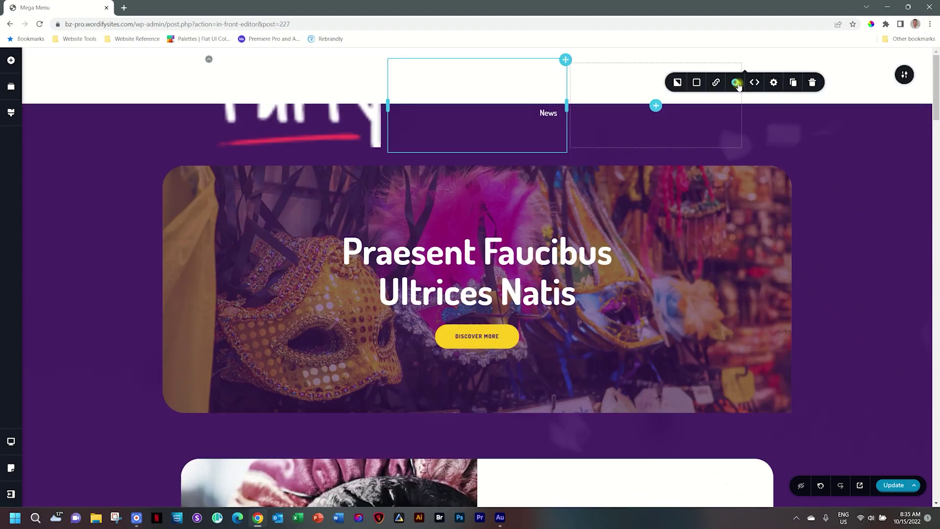
click(655, 107)
drag(86, 186, 655, 109)
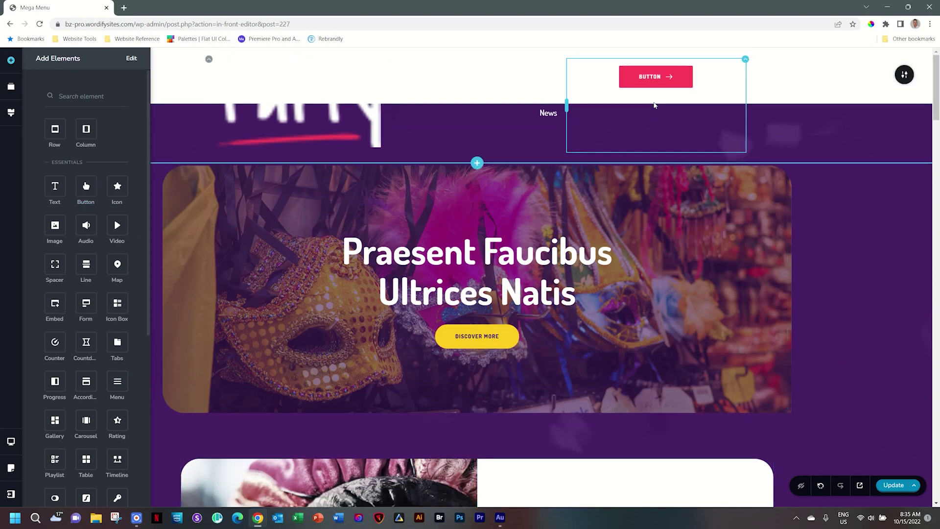
drag(568, 107, 666, 103)
click(399, 111)
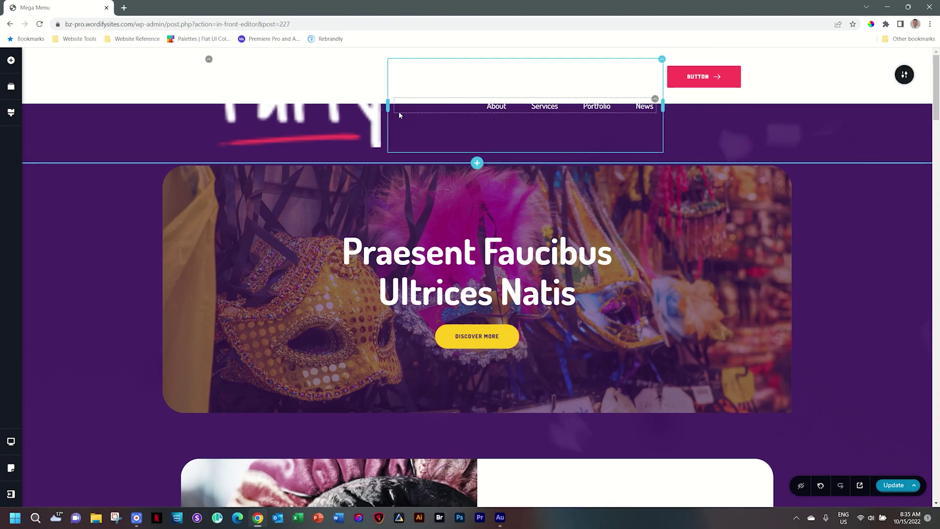
drag(386, 105, 255, 98)
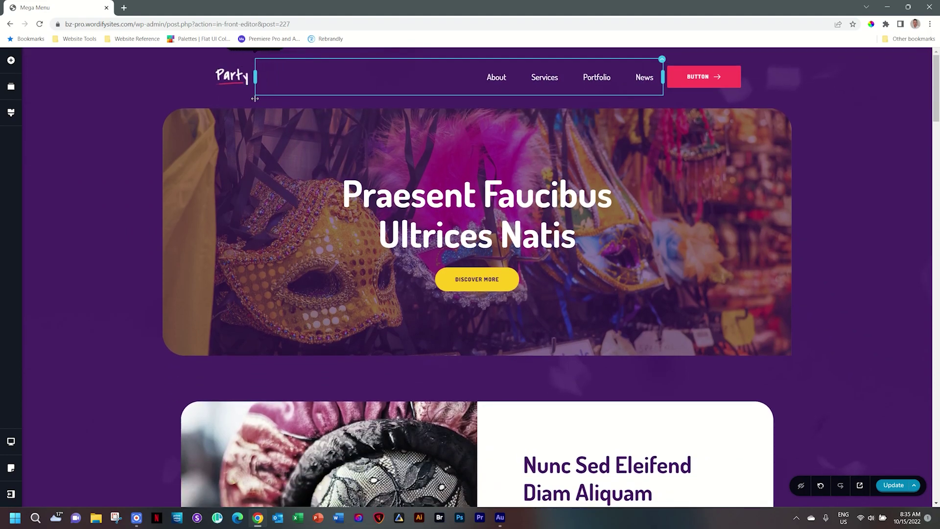
Step: Reopen the Services mega-menu so its yellow dummy-text panel shows under the narrowed menu
click(545, 79)
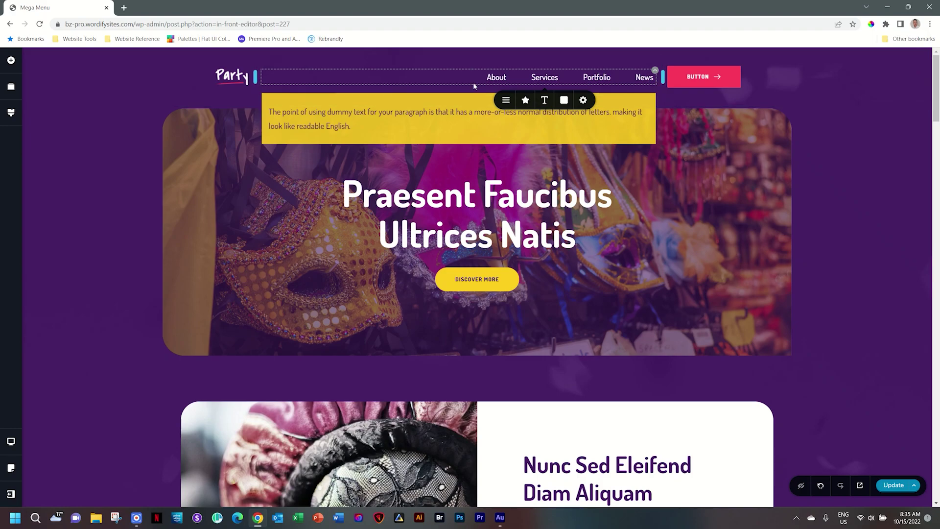
click(639, 77)
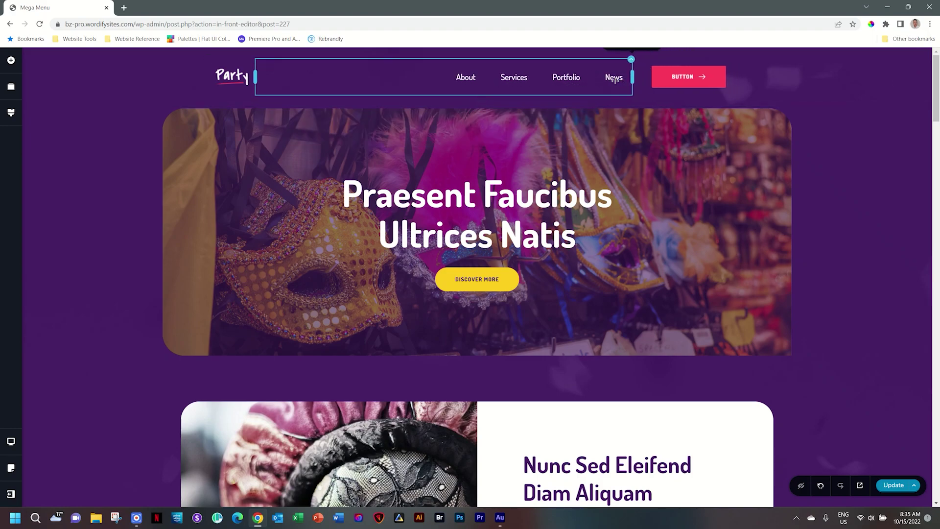
click(485, 77)
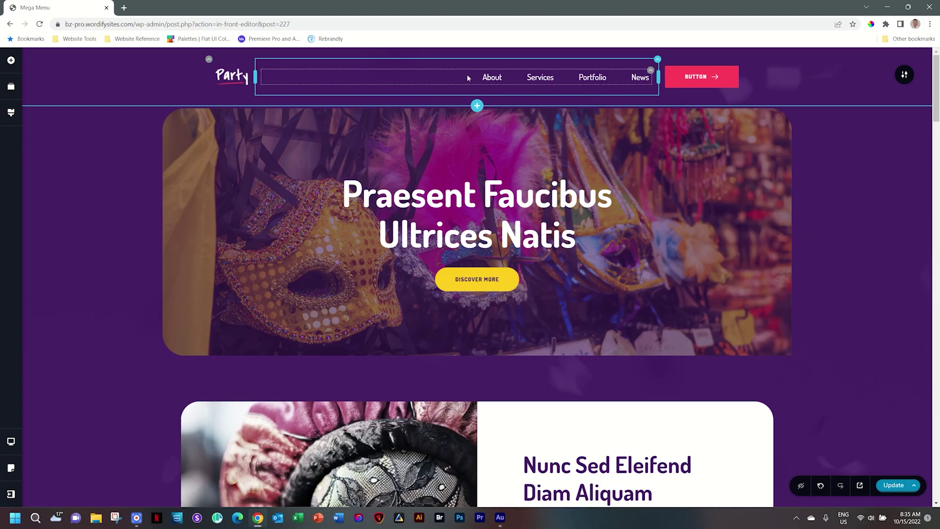
click(540, 77)
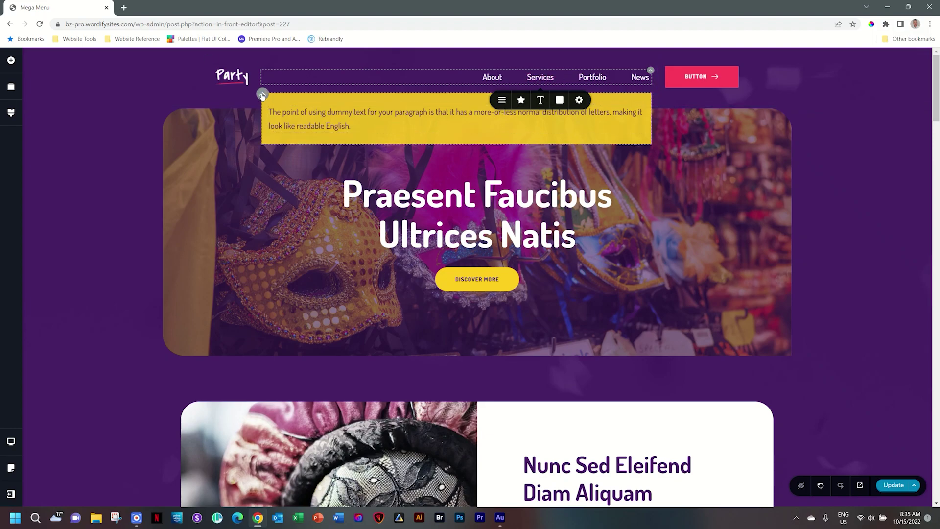
Step: Set the yellow mega-menu panel's width to 50%
click(262, 95)
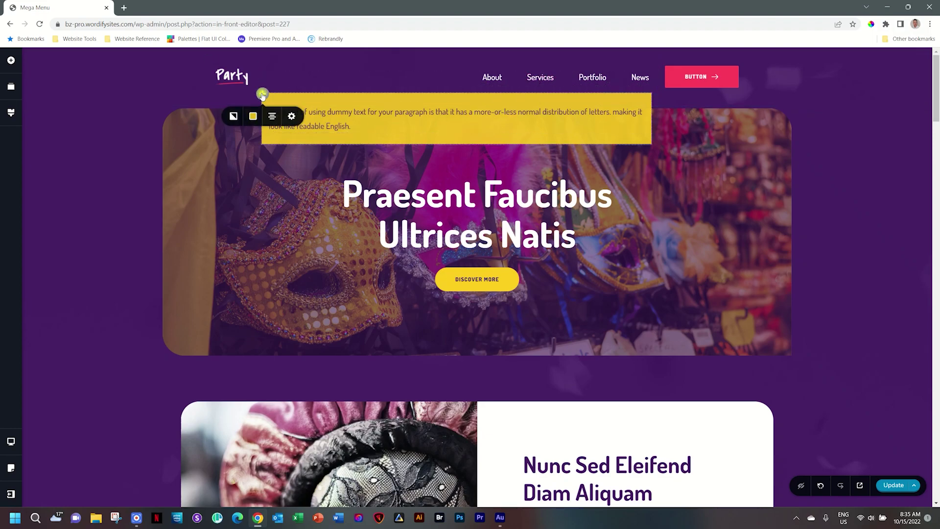
click(291, 116)
double_click(309, 145)
text(50)
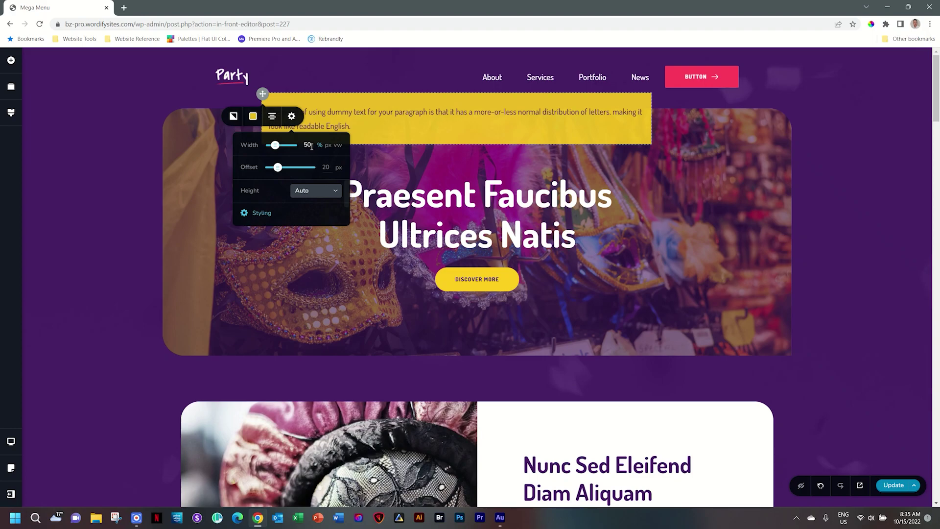
click(555, 76)
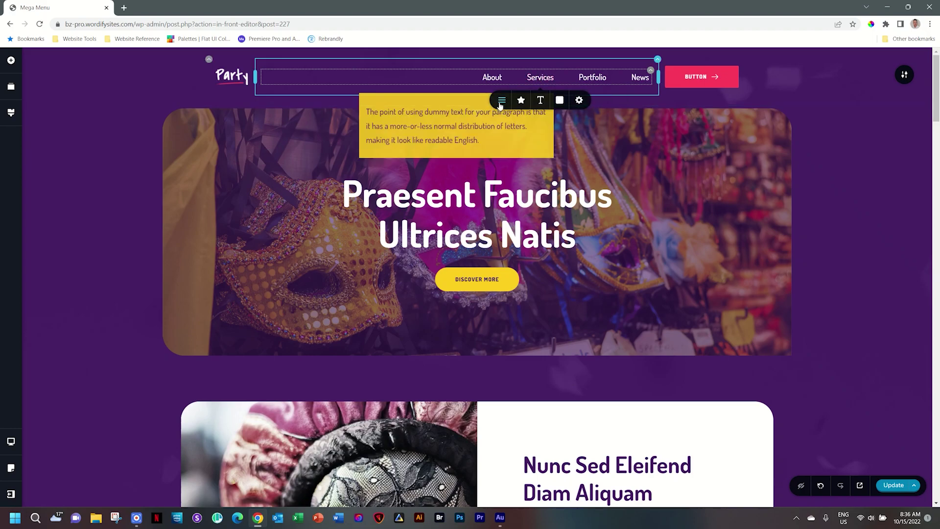
Step: Right-align the half-width panel and begin setting its width back to 100%
click(361, 96)
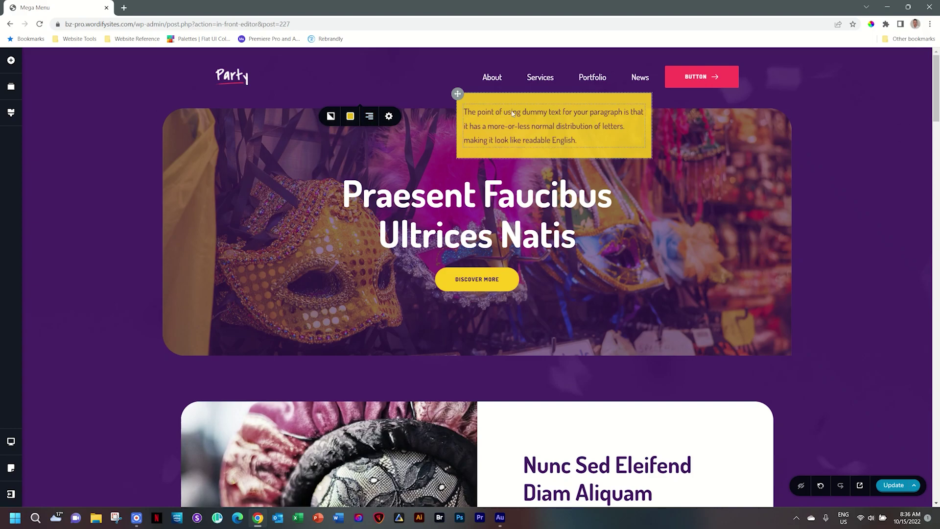
click(372, 121)
click(372, 121)
click(372, 120)
click(389, 117)
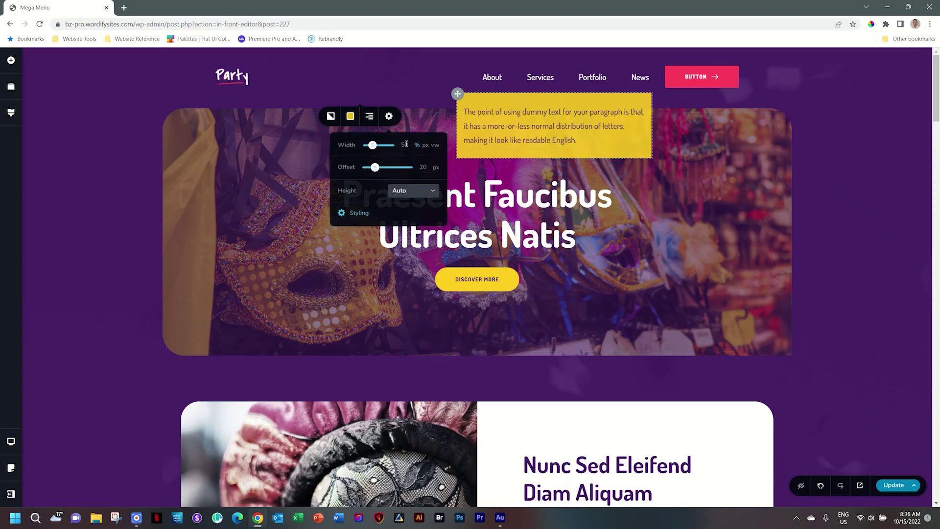
double_click(406, 145)
Step: Apply the 100% panel width and add an empty column beside the Party logo
click(599, 78)
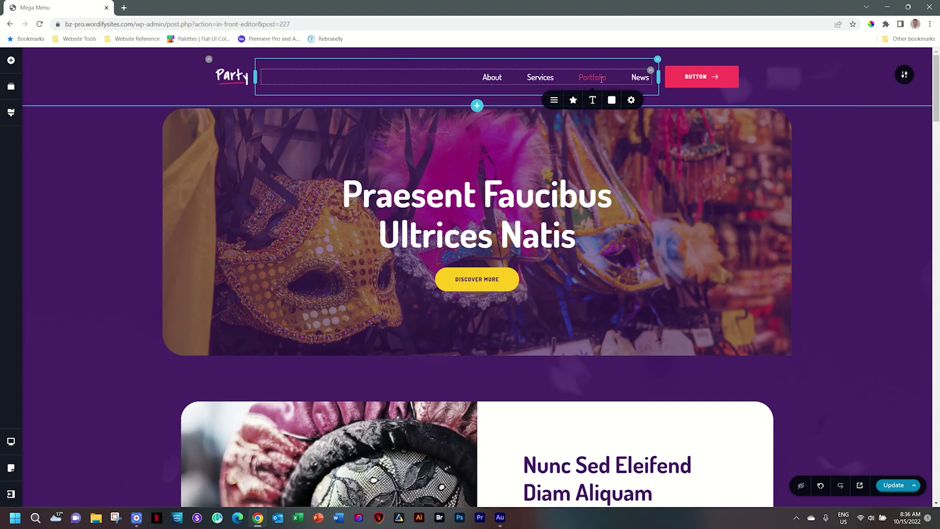
click(552, 82)
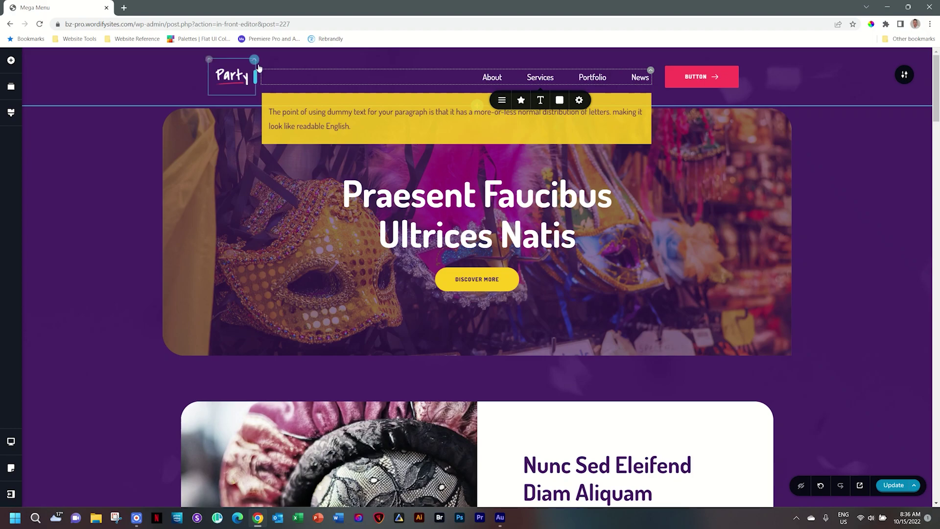
click(245, 69)
click(244, 82)
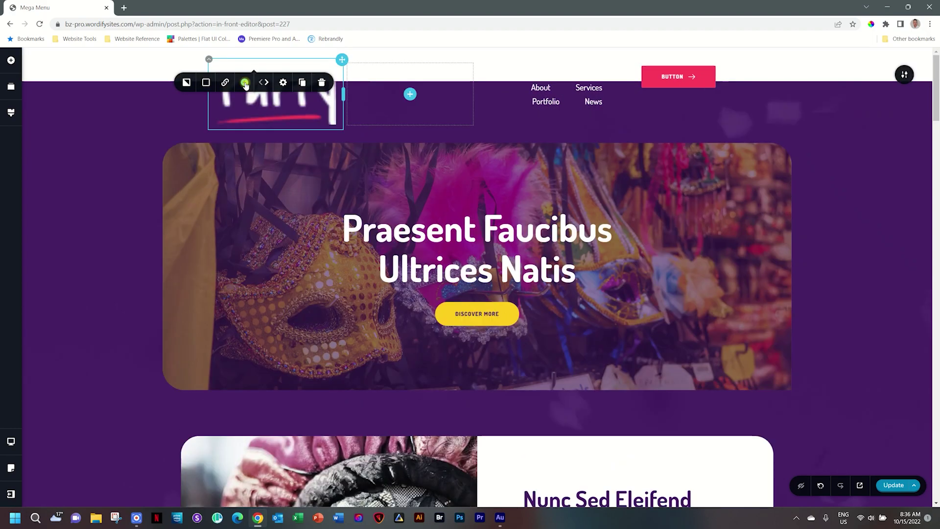
Step: Resize the logo, menu, button and empty columns so the menu fits on one row
drag(341, 94, 273, 93)
drag(471, 90, 376, 91)
click(625, 107)
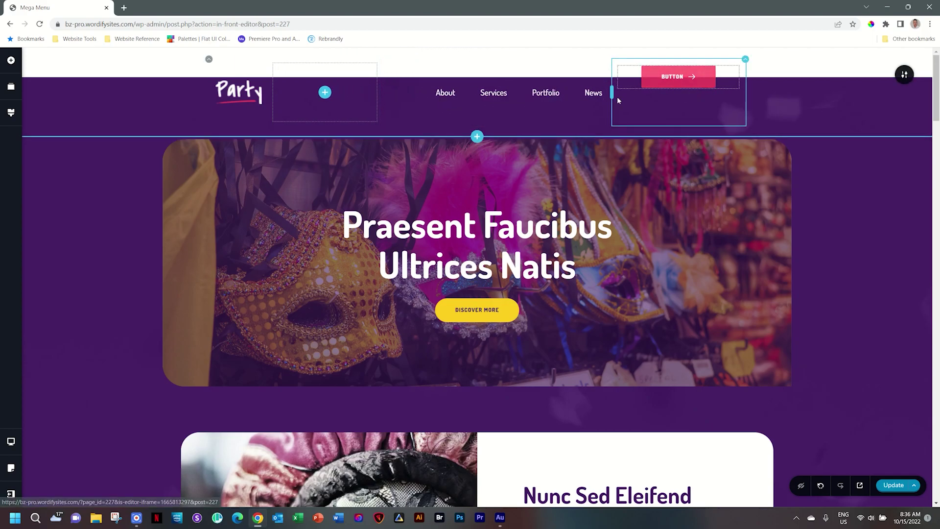
drag(614, 94, 659, 95)
click(363, 96)
drag(384, 92, 468, 92)
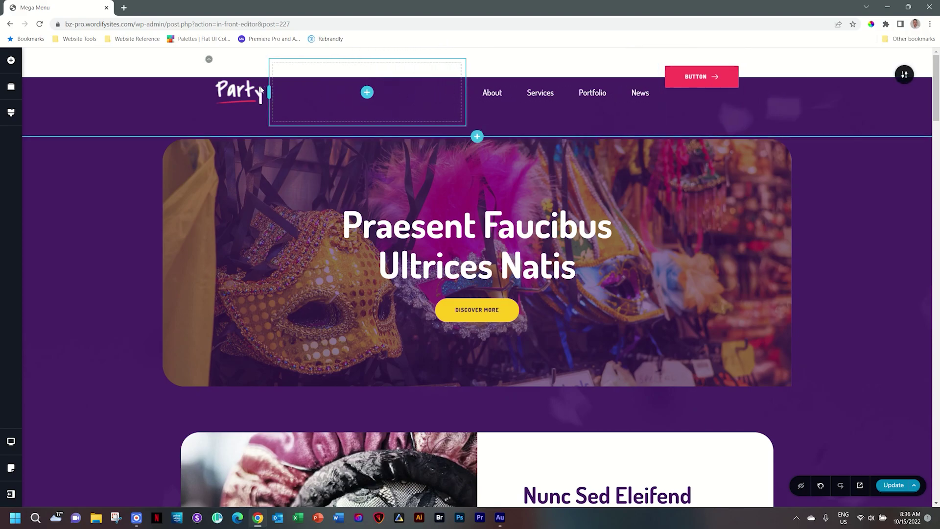
Step: Drop a Spacer element into the empty column between the logo and menu
click(357, 93)
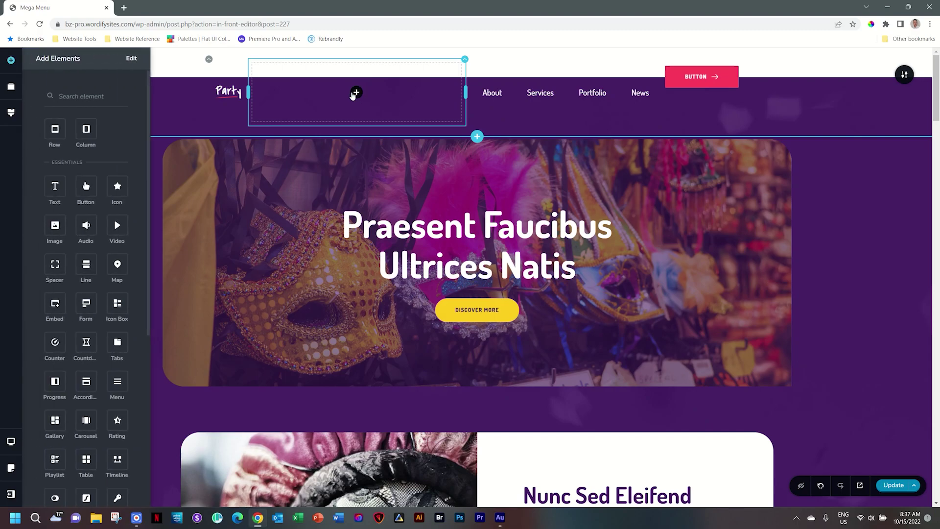
drag(55, 263, 357, 73)
click(356, 78)
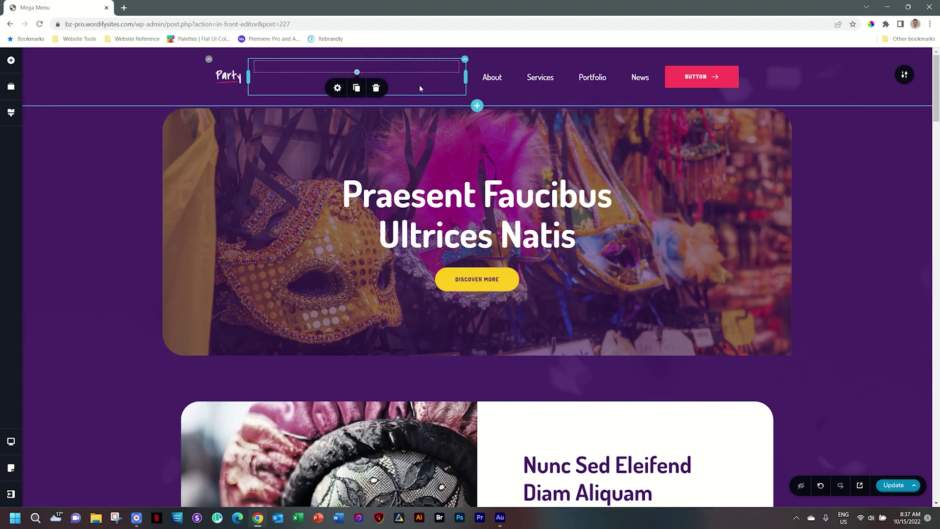
click(538, 79)
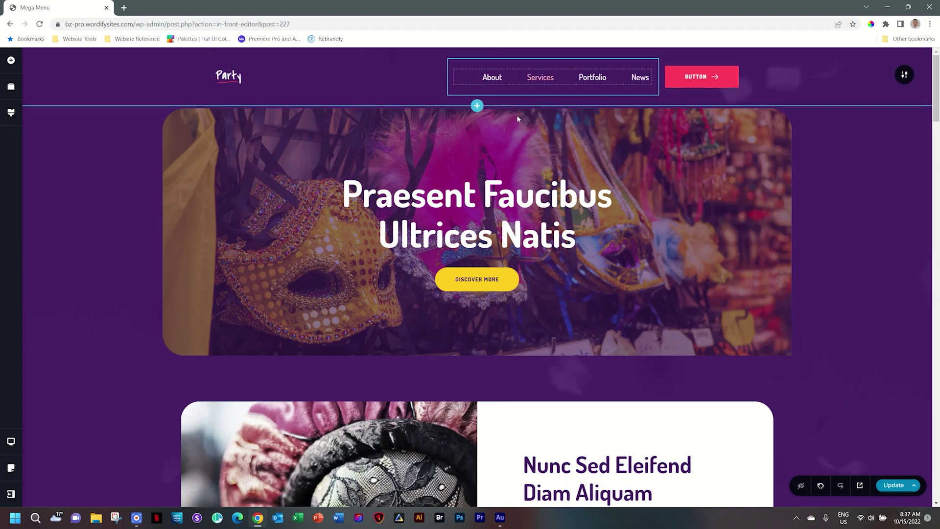
Step: Preview the Services mega-menu's yellow panel beneath the centred navigation
mouse_move(540, 81)
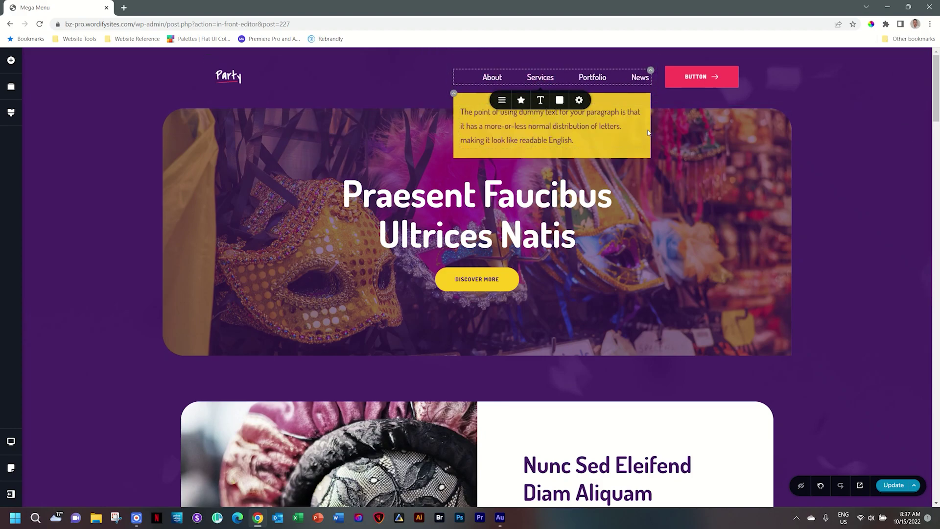